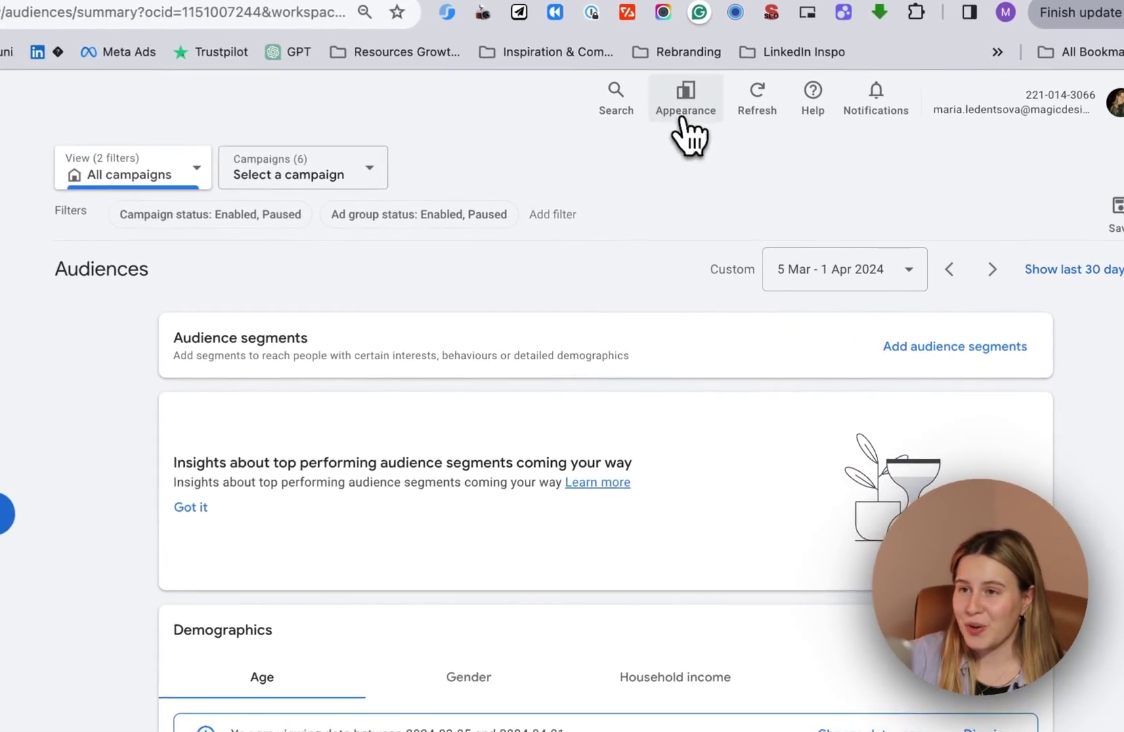
# Revert Google Ads to the previous design through the Appearance menu and survey.
pyautogui.click(686, 110)
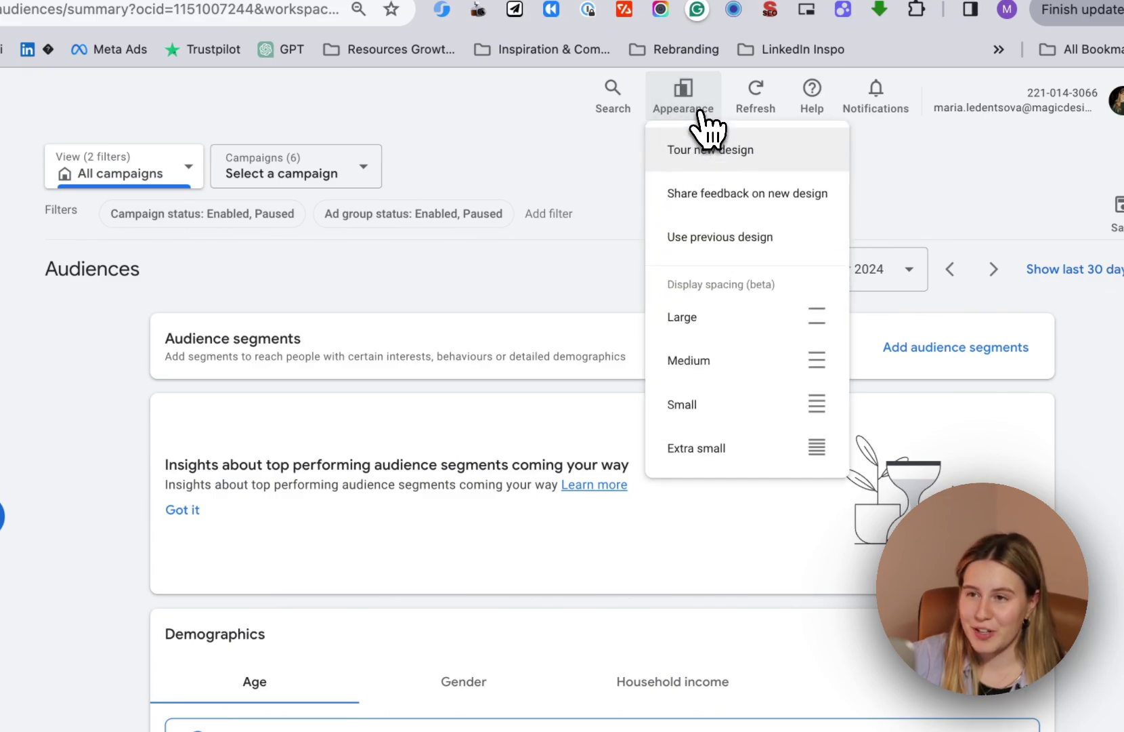
pyautogui.click(731, 246)
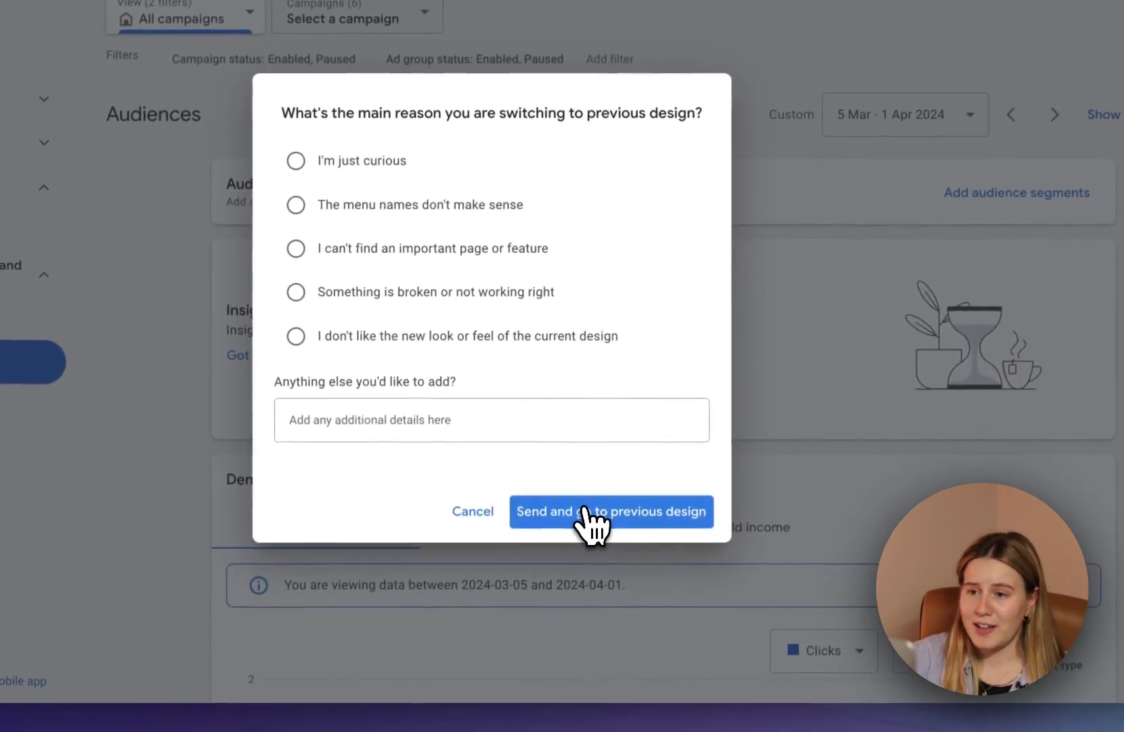
pyautogui.click(595, 527)
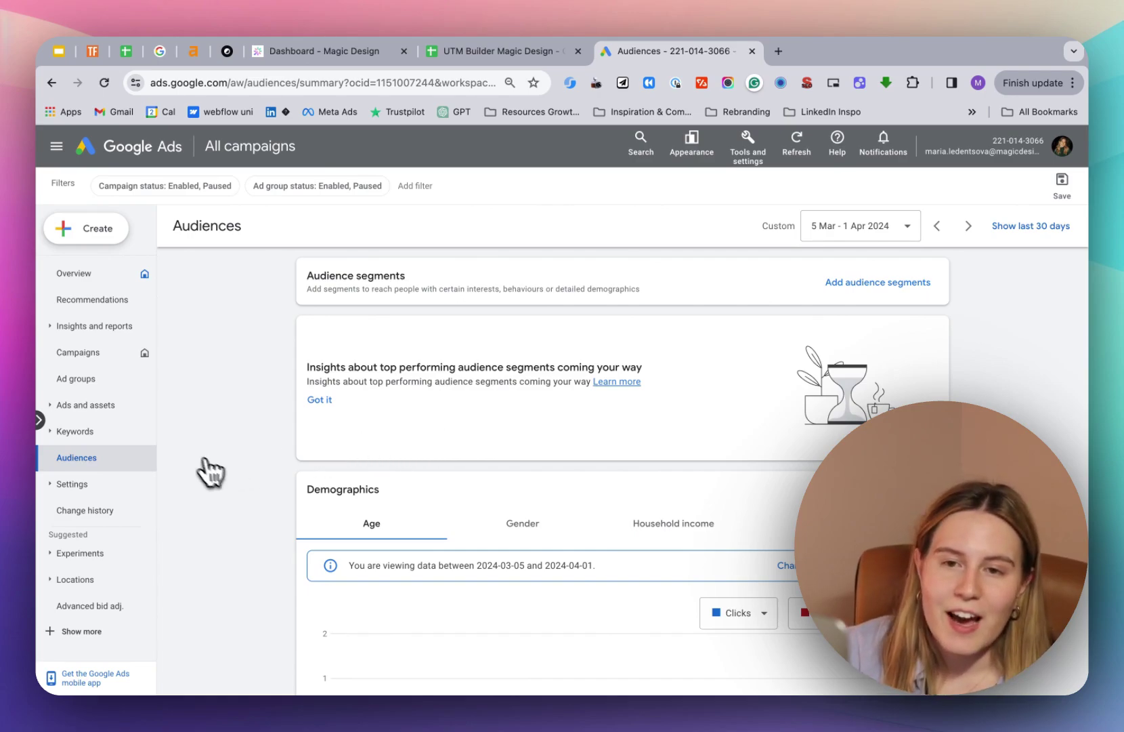
# Open the Devices report under Insights and reports > When and where ads showed.
pyautogui.click(94, 325)
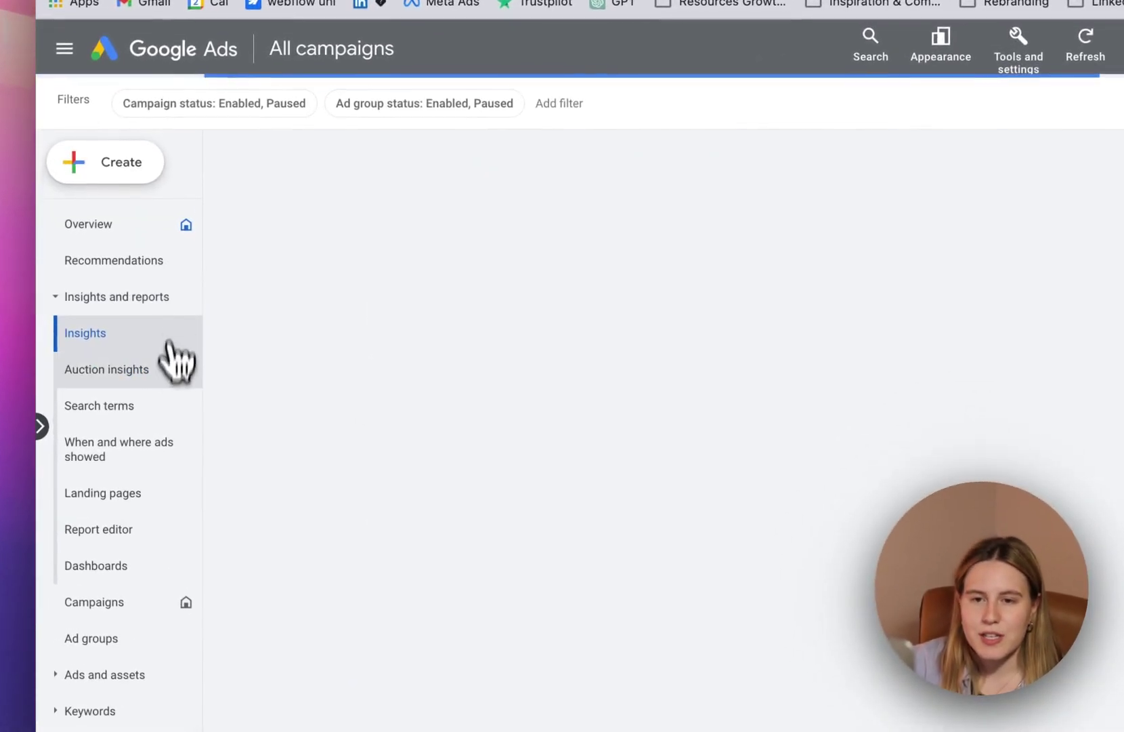
pyautogui.click(141, 448)
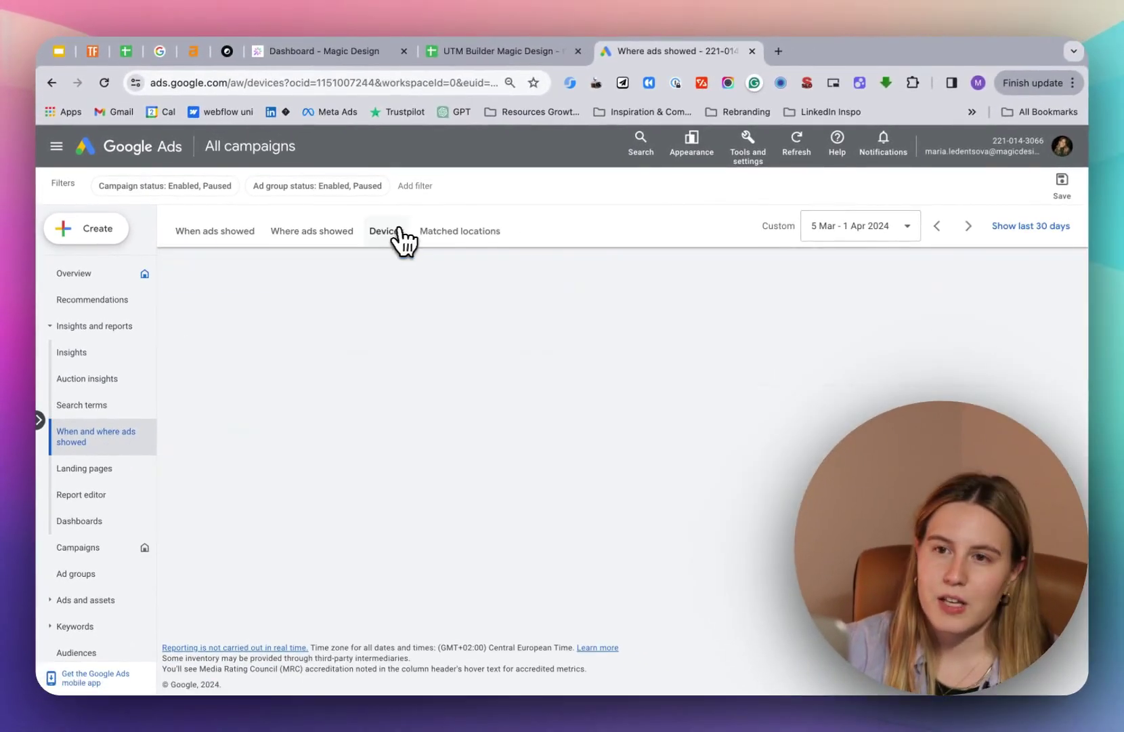
pyautogui.click(521, 164)
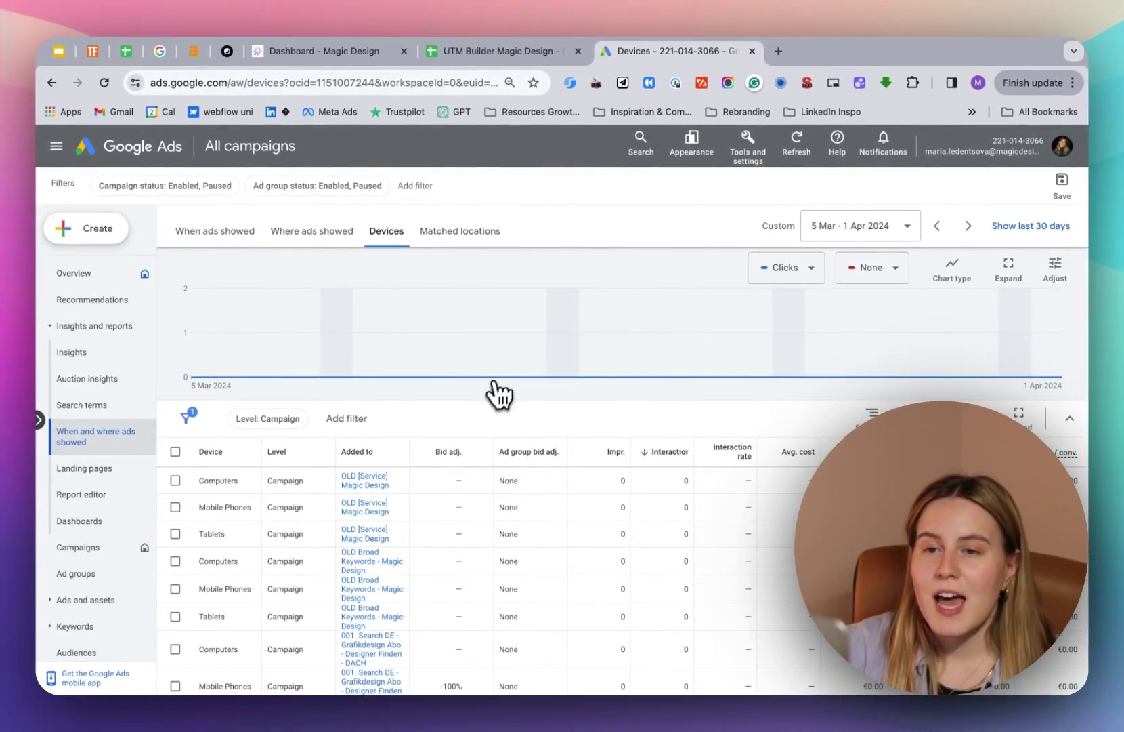
pyautogui.scroll(-2, 485, 428)
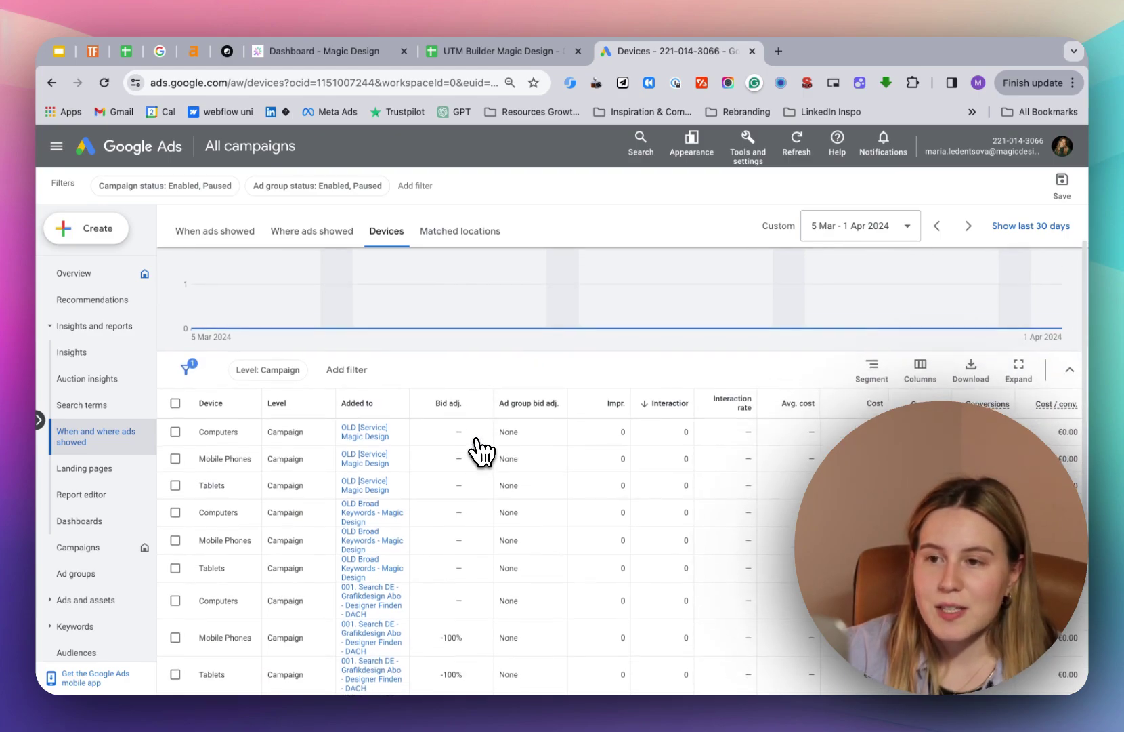
pyautogui.scroll(-2, 482, 449)
pyautogui.scroll(-2, 481, 450)
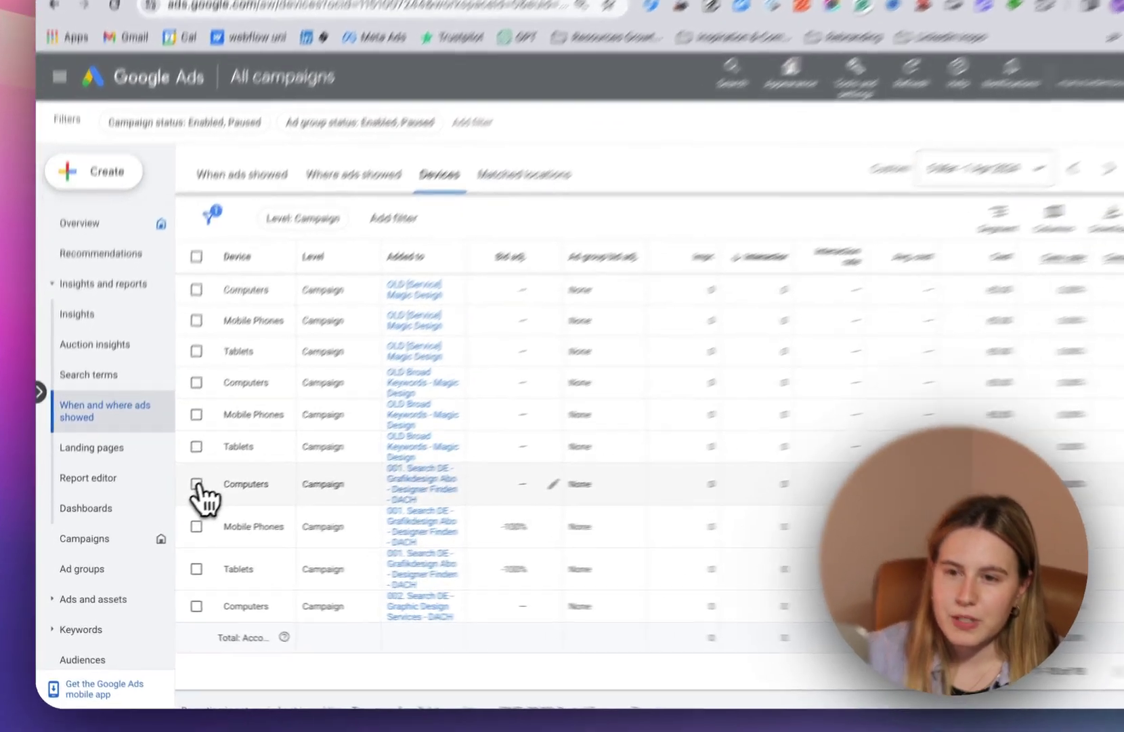
# Select only the Mobile Phones and Tablets rows of the 001 Search DE campaign.
pyautogui.click(175, 499)
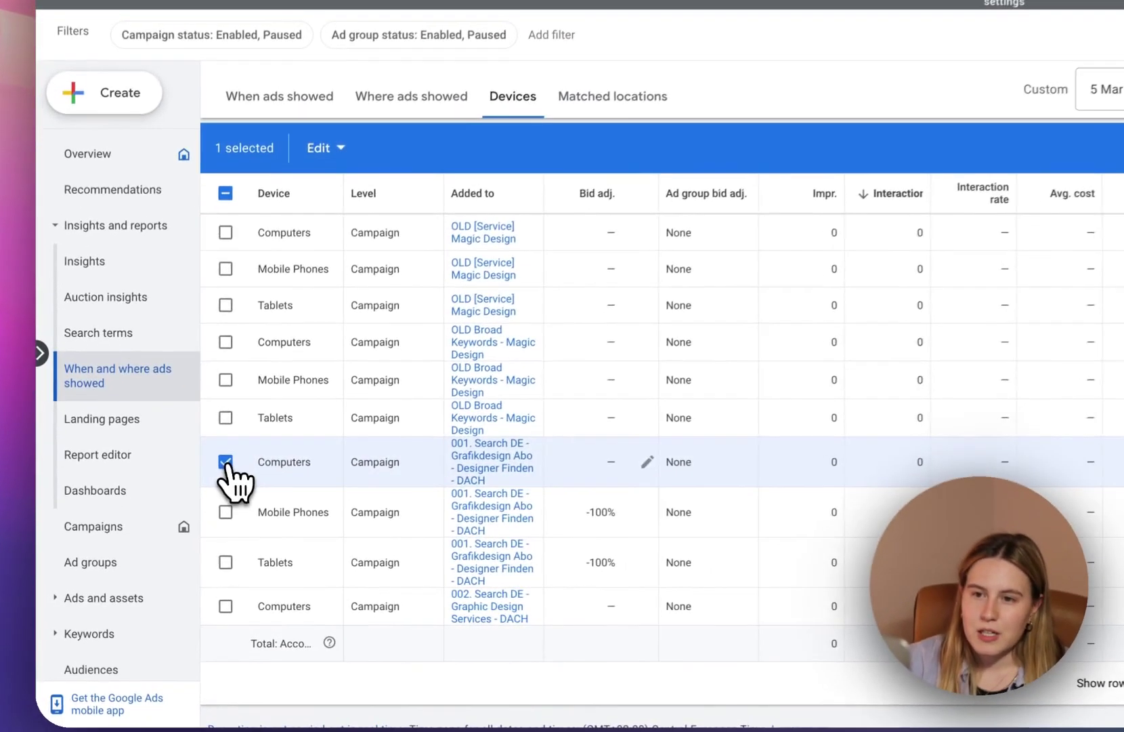
pyautogui.click(231, 462)
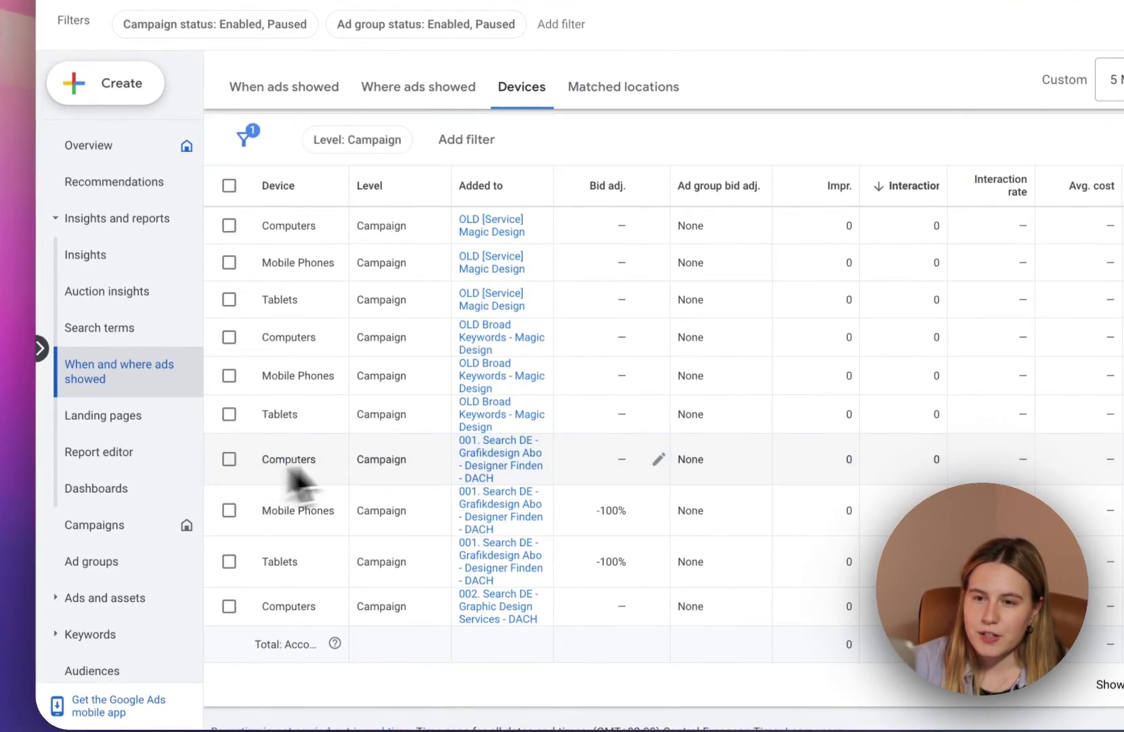
pyautogui.scroll(-2, 457, 466)
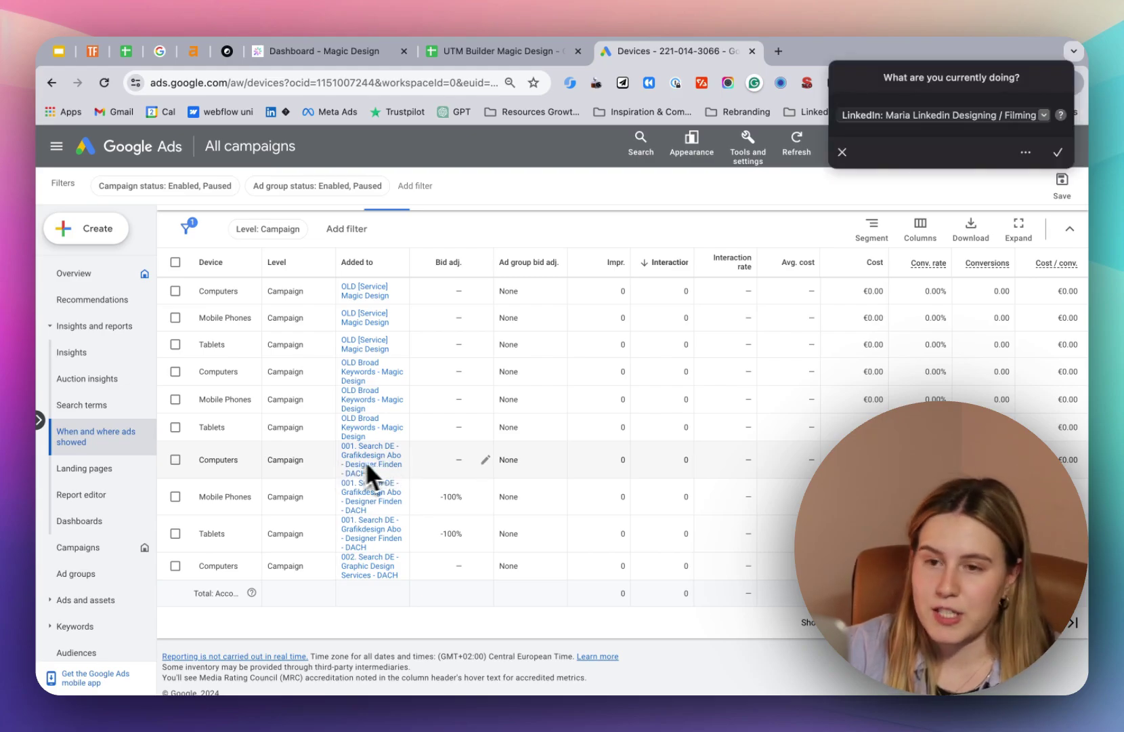
pyautogui.click(842, 152)
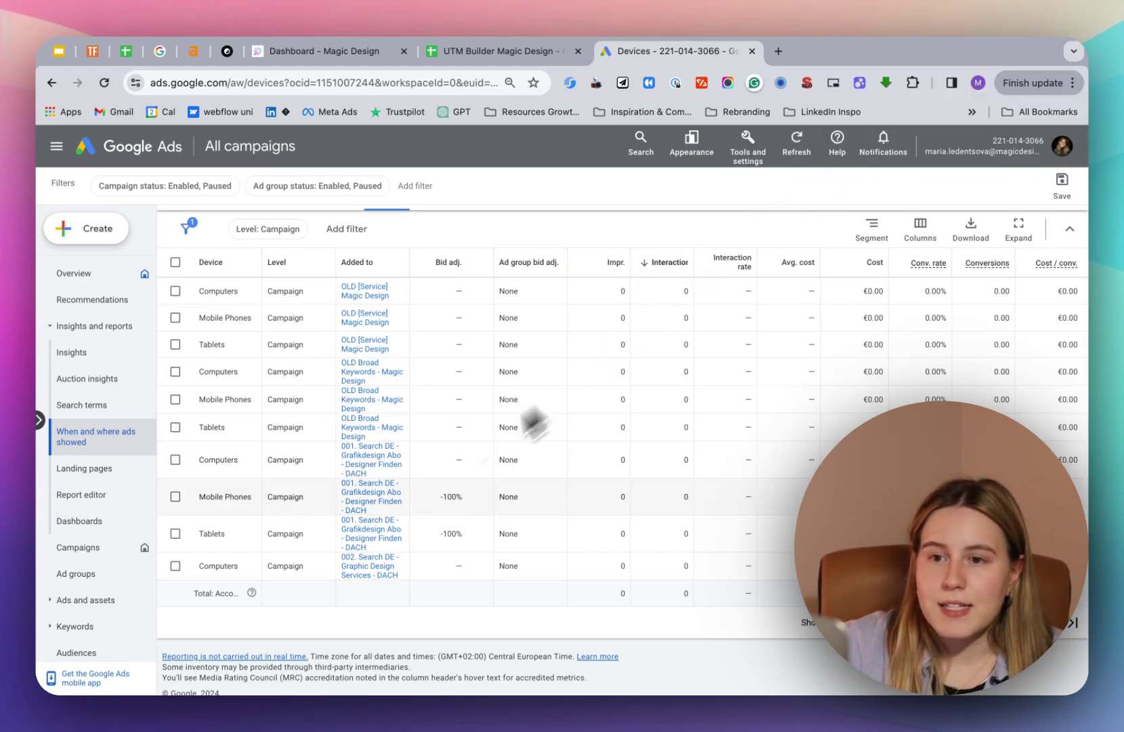
pyautogui.click(227, 446)
pyautogui.moveTo(527, 446)
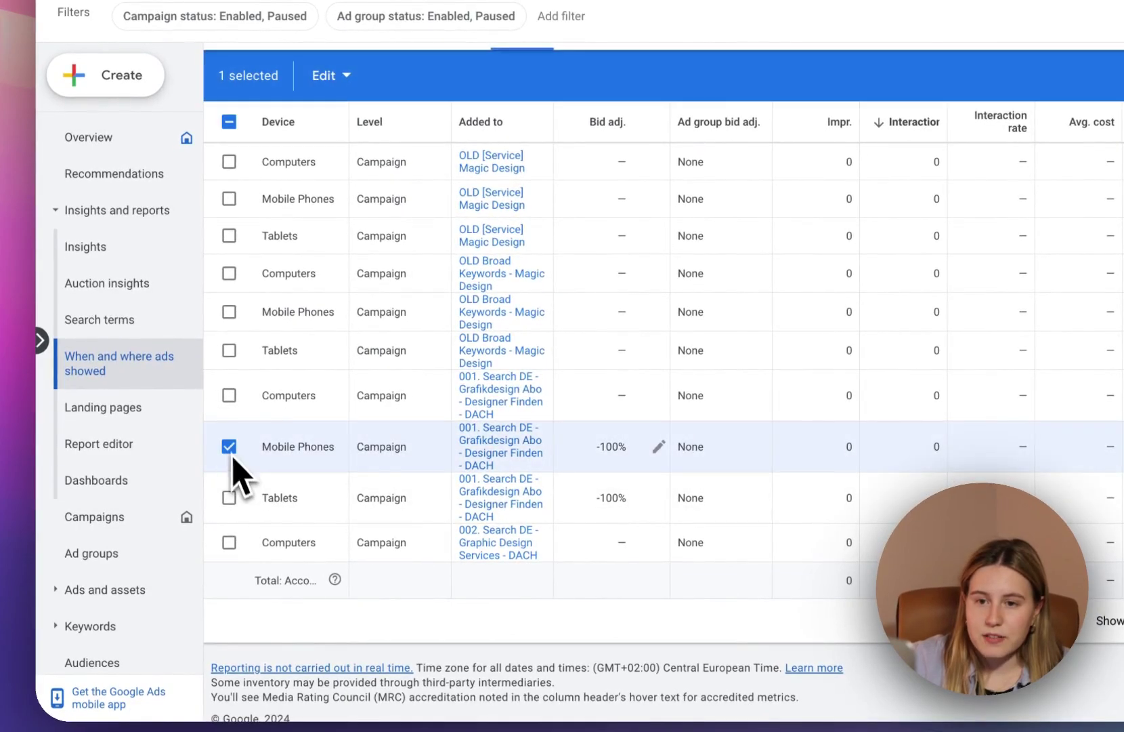
pyautogui.click(228, 498)
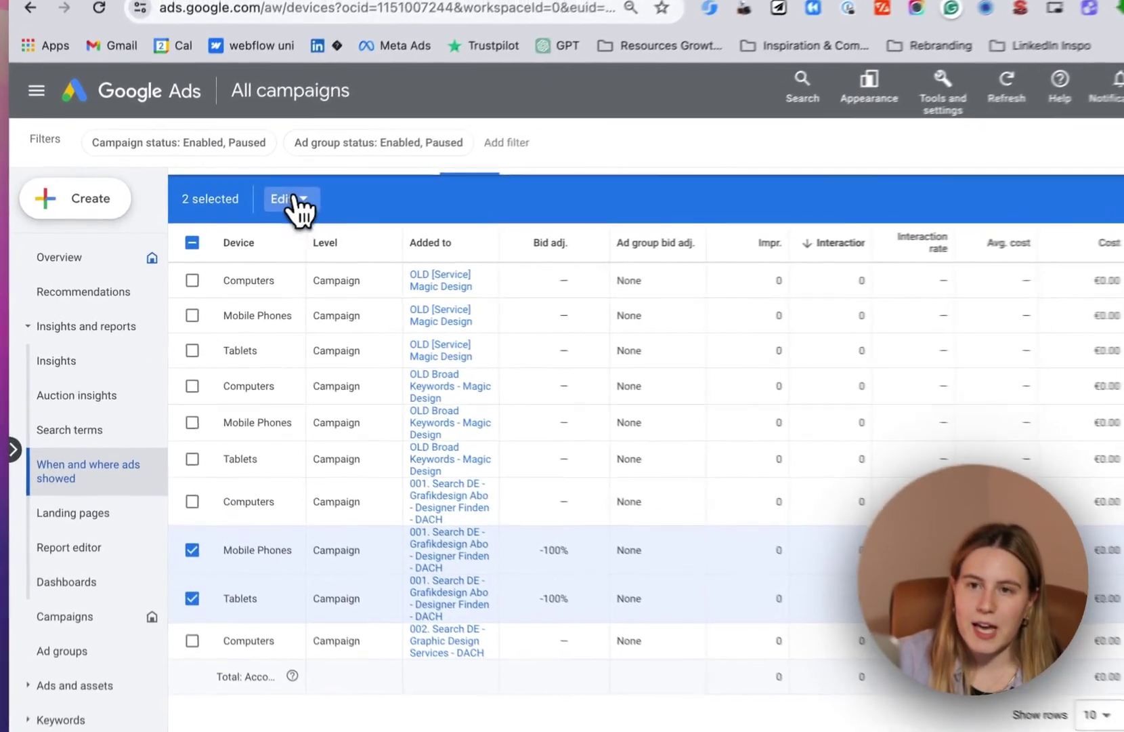
# Start a bulk bid adjustment change for both rows, set to Decrease.
pyautogui.click(247, 229)
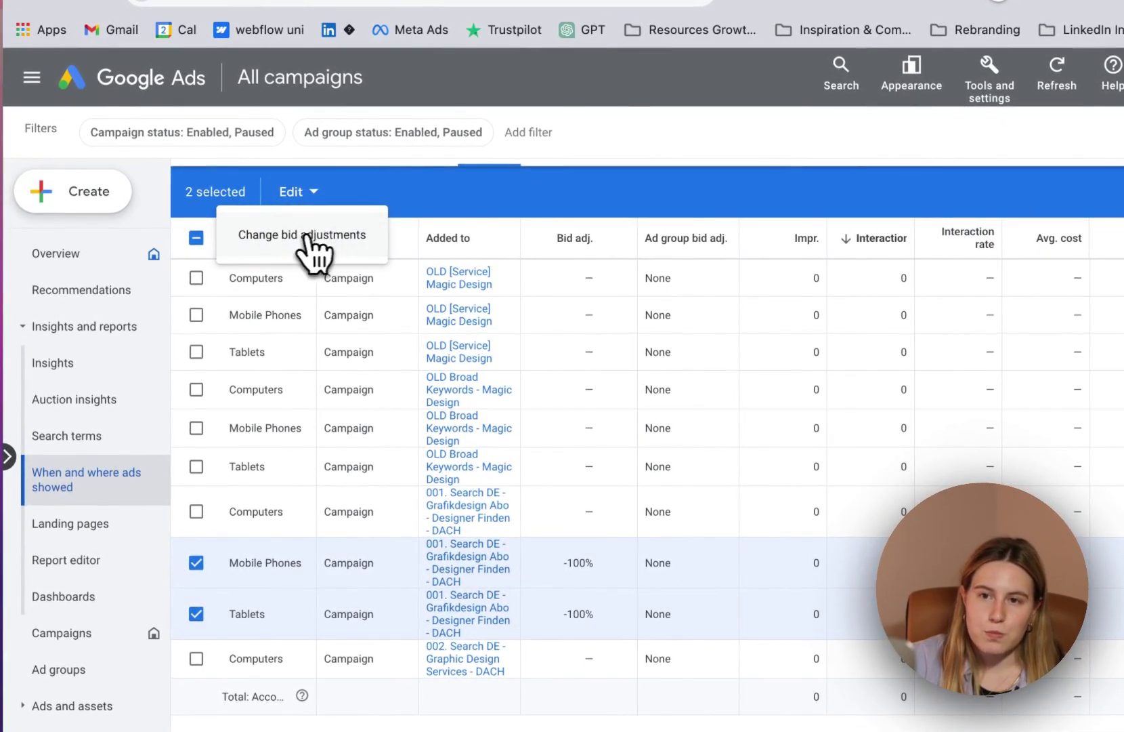
pyautogui.click(302, 235)
pyautogui.click(264, 303)
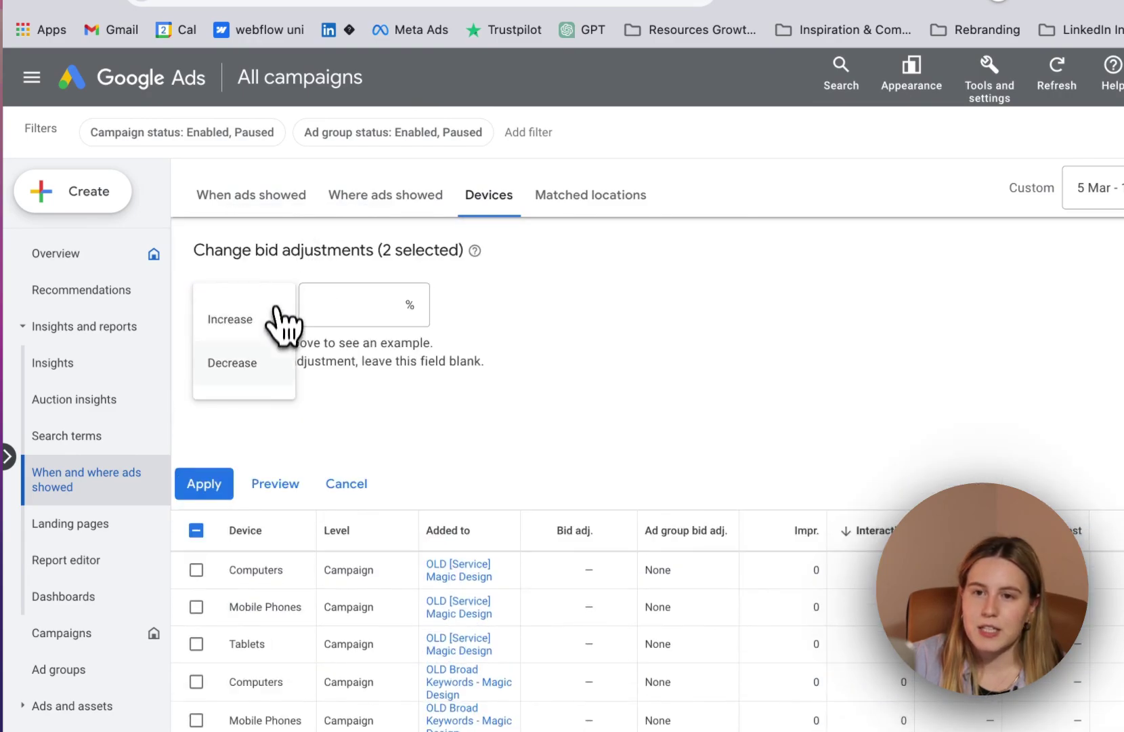
pyautogui.click(263, 363)
# Enter a 100% decrease and check the example showing €0.00.
pyautogui.click(349, 305)
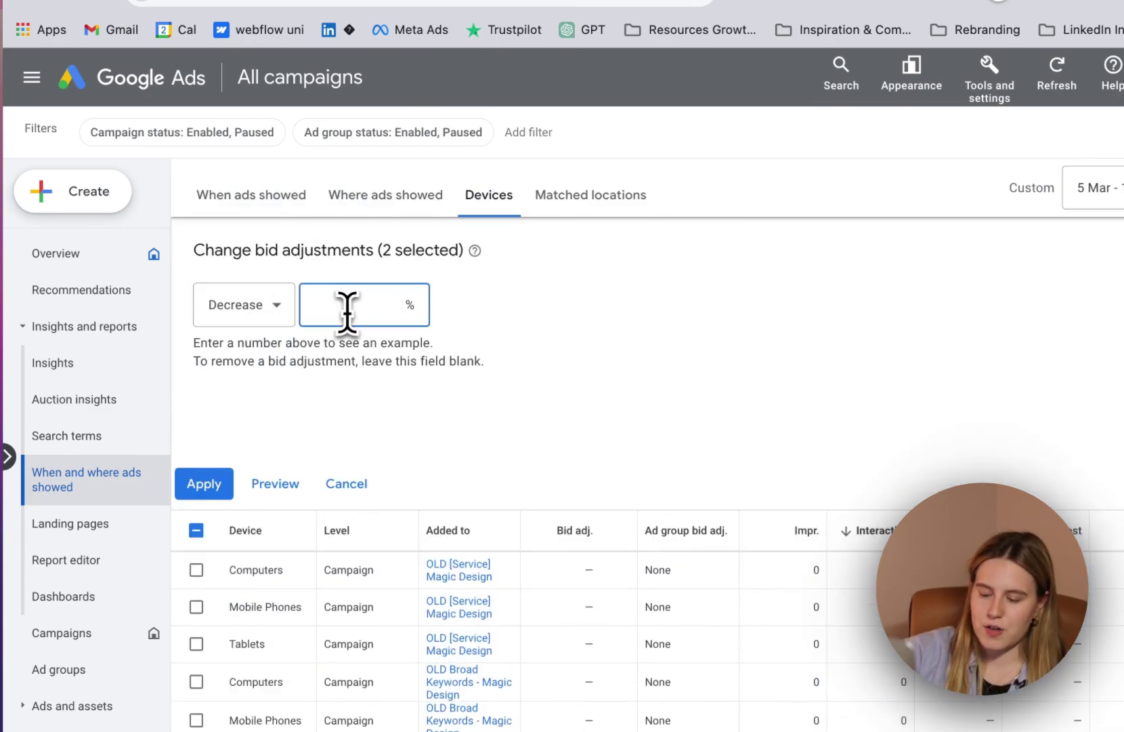
pyautogui.write('100')
pyautogui.click(544, 334)
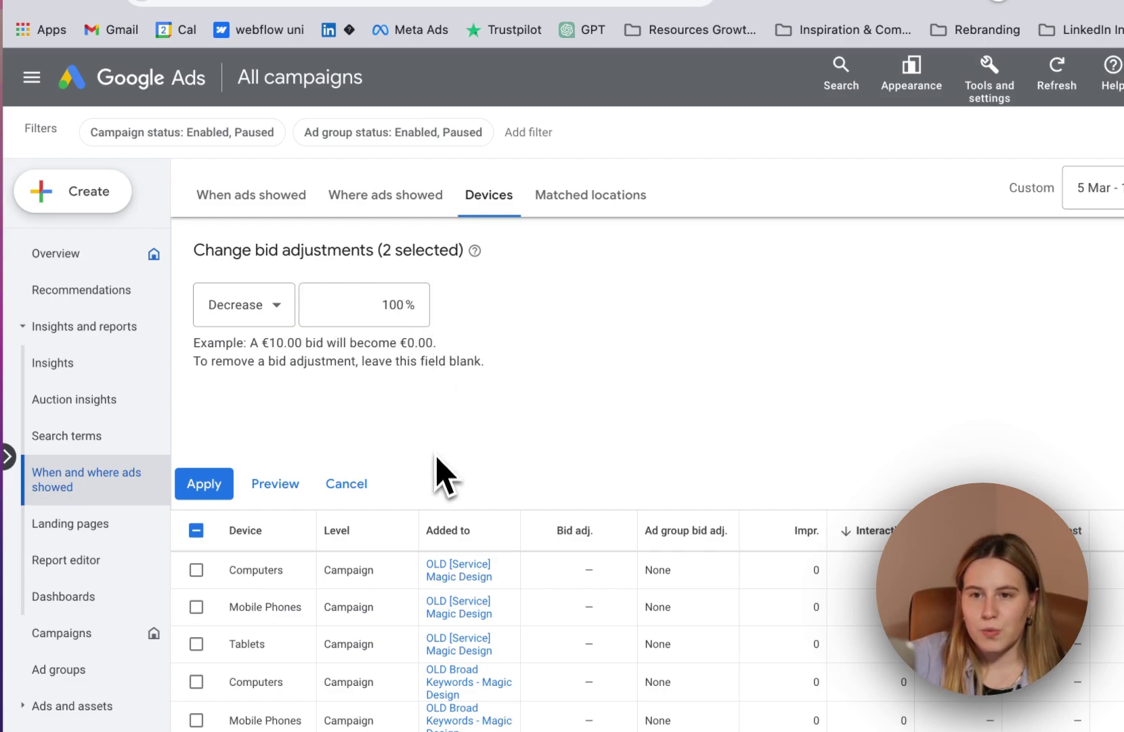
pyautogui.moveTo(261, 342); pyautogui.dragTo(325, 342)
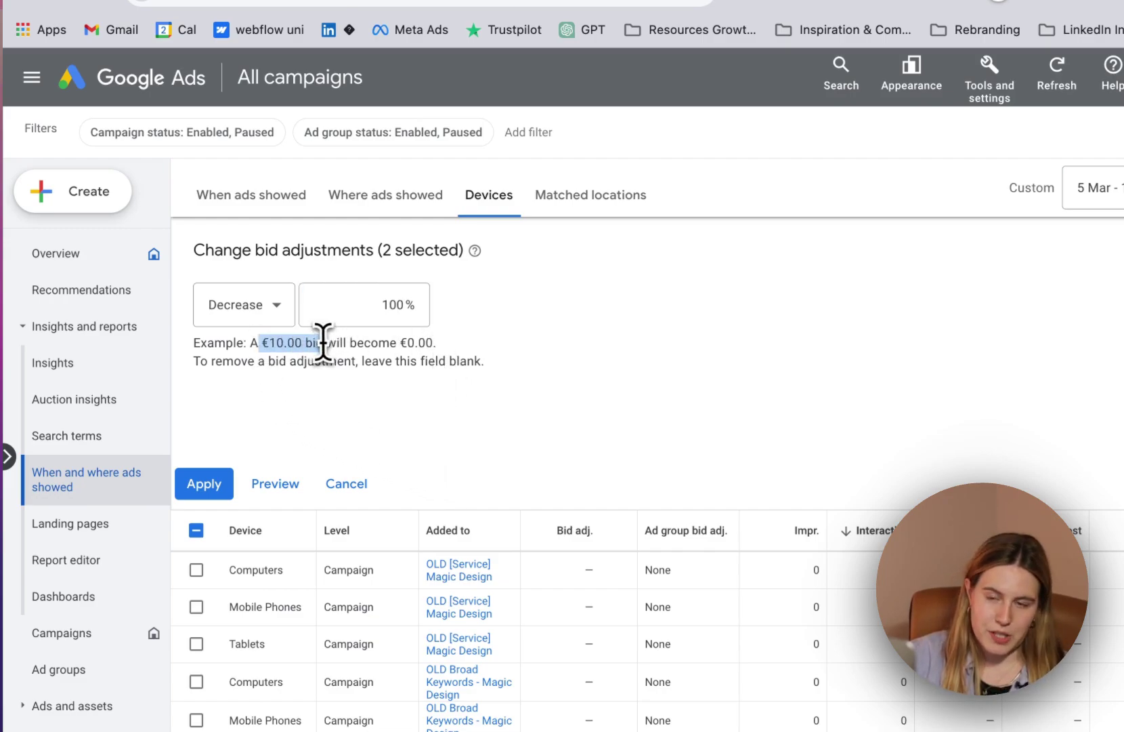
pyautogui.click(351, 342)
pyautogui.moveTo(397, 342); pyautogui.dragTo(437, 342)
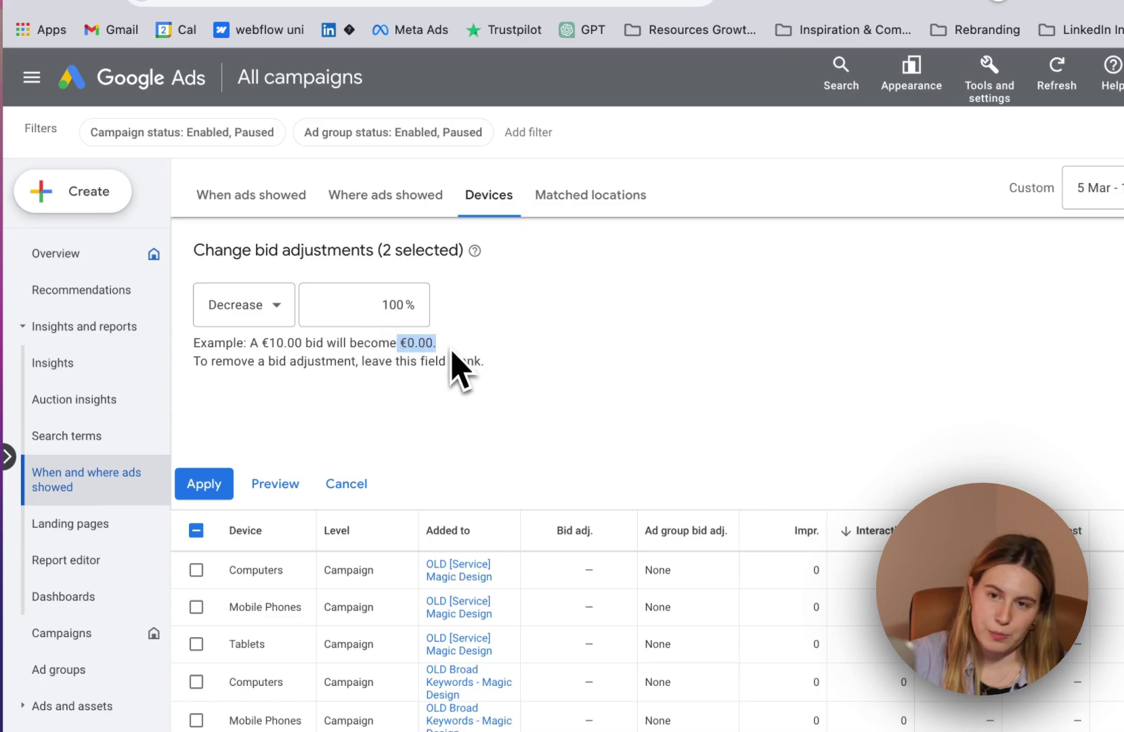
pyautogui.scroll(-3, 451, 351)
pyautogui.scroll(-3, 352, 440)
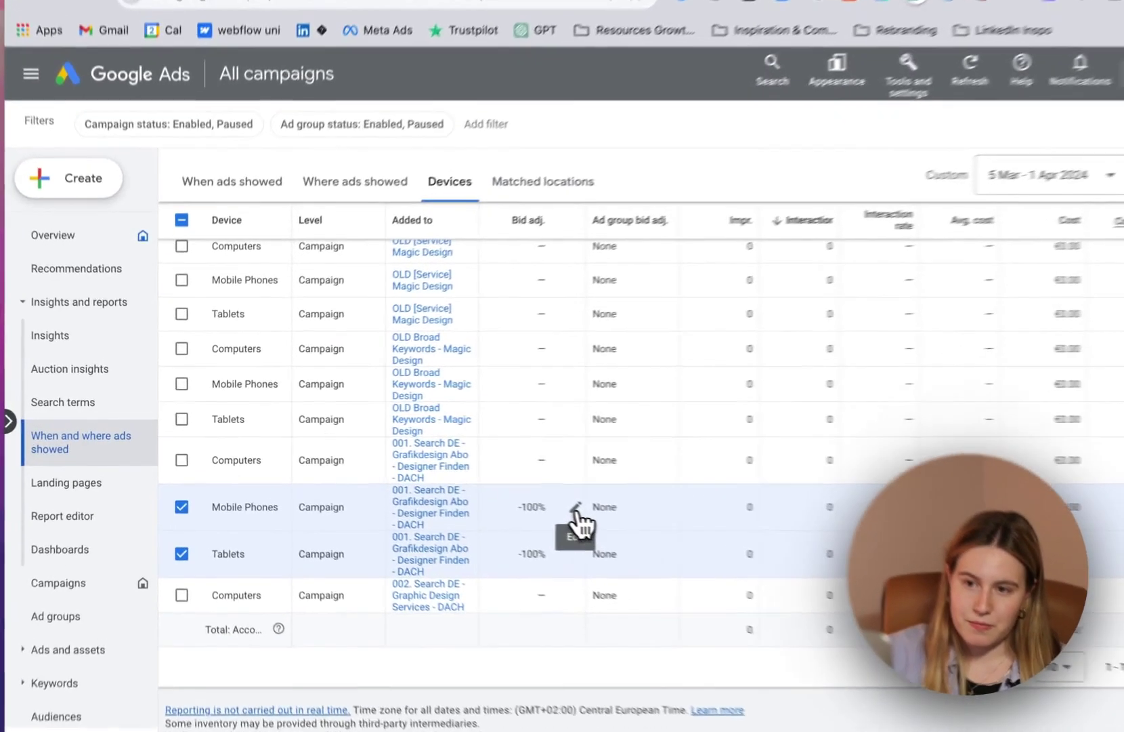
# Save a 100% decrease on the Mobile Phones bid adjustment, then deselect that row.
pyautogui.click(486, 489)
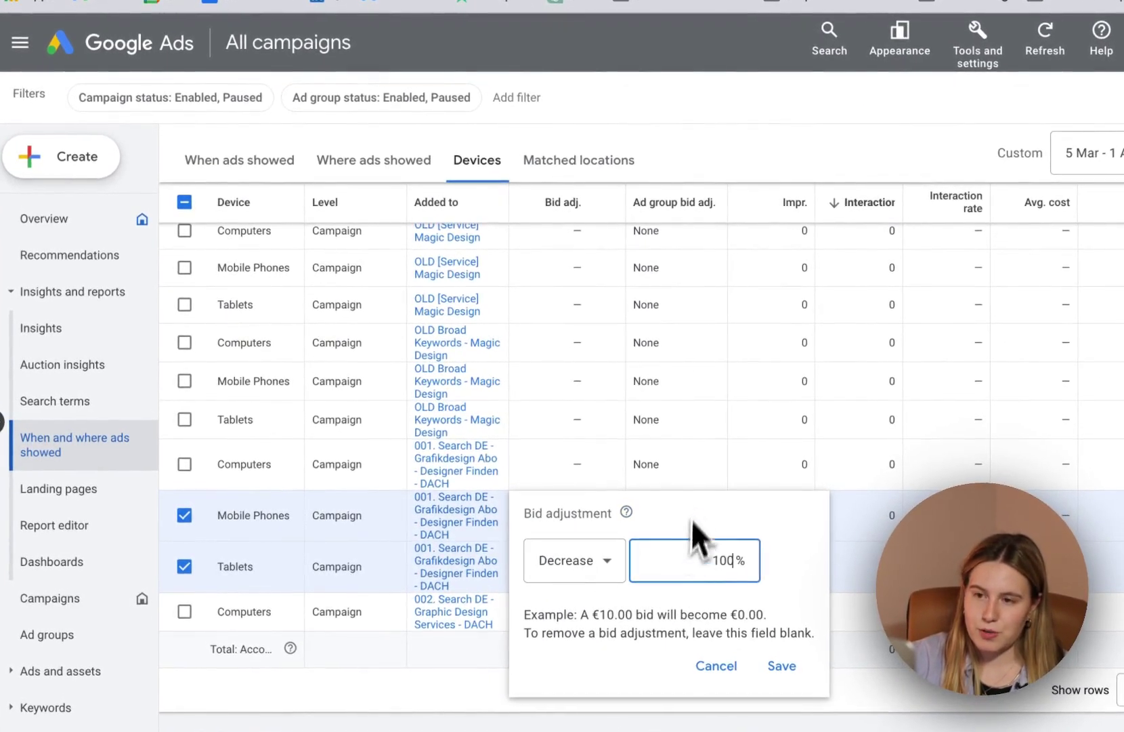
pyautogui.press('Return')
pyautogui.click(185, 515)
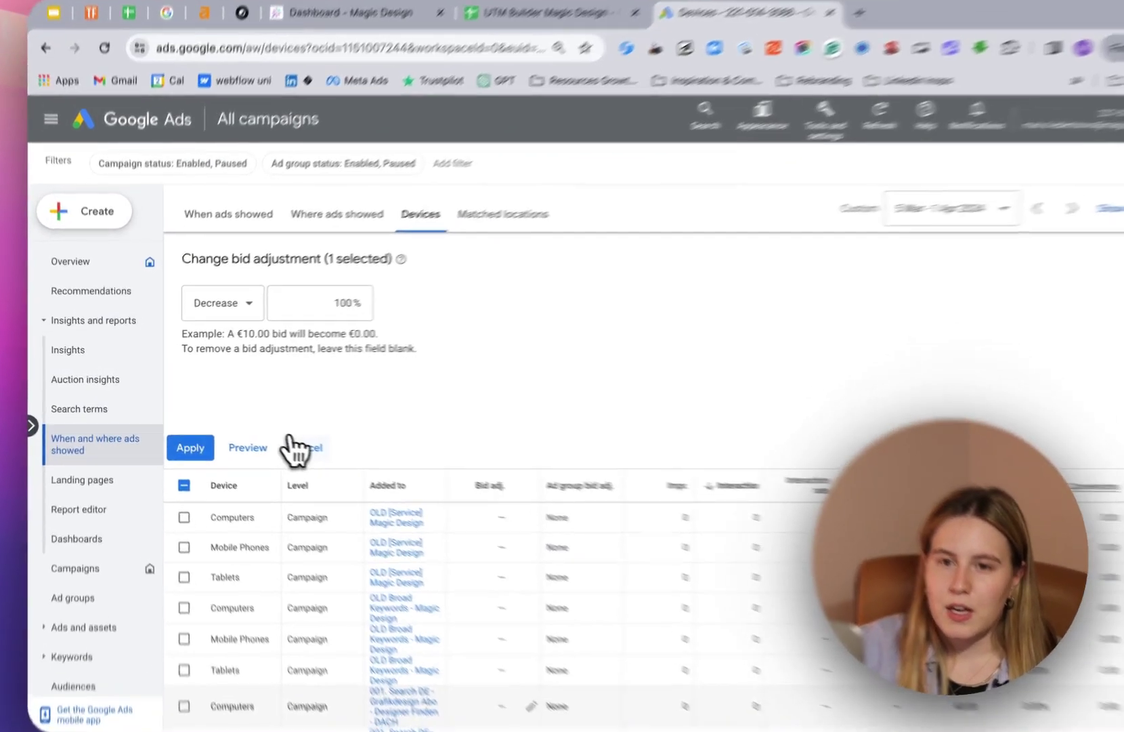
# Cancel the Change bid adjustment panel to return to the Devices table.
pyautogui.click(283, 439)
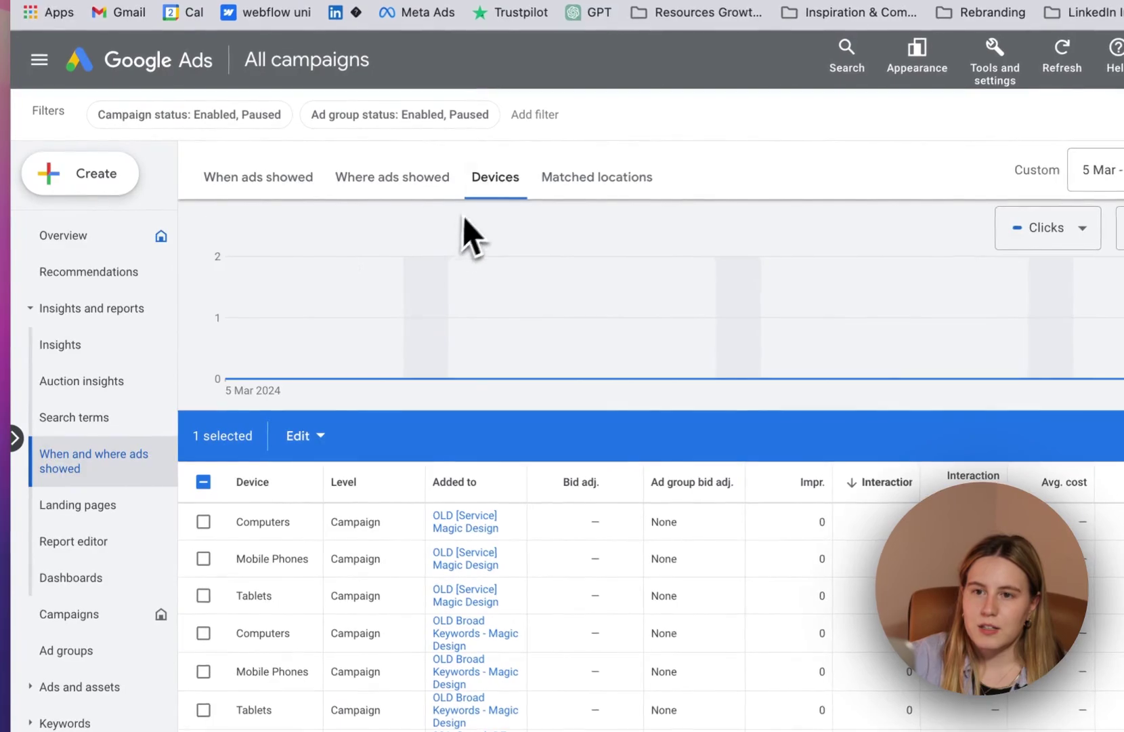
pyautogui.scroll(-5, 474, 307)
pyautogui.scroll(-1, 474, 528)
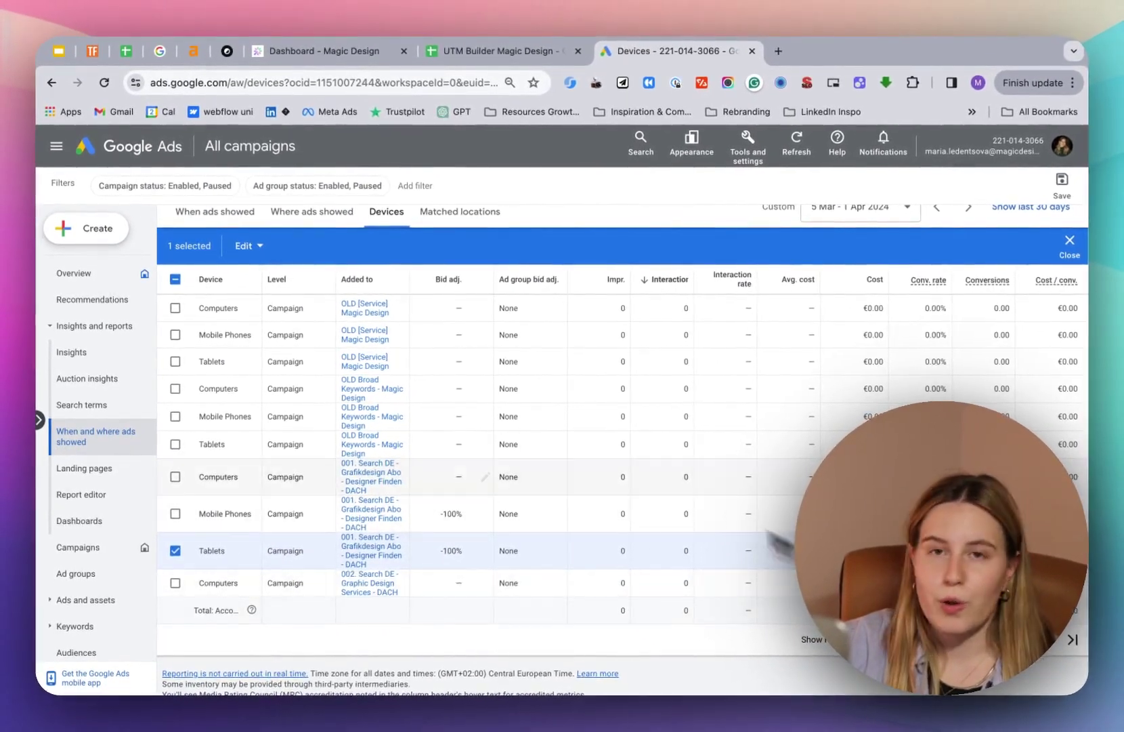
pyautogui.scroll(4, 622, 475)
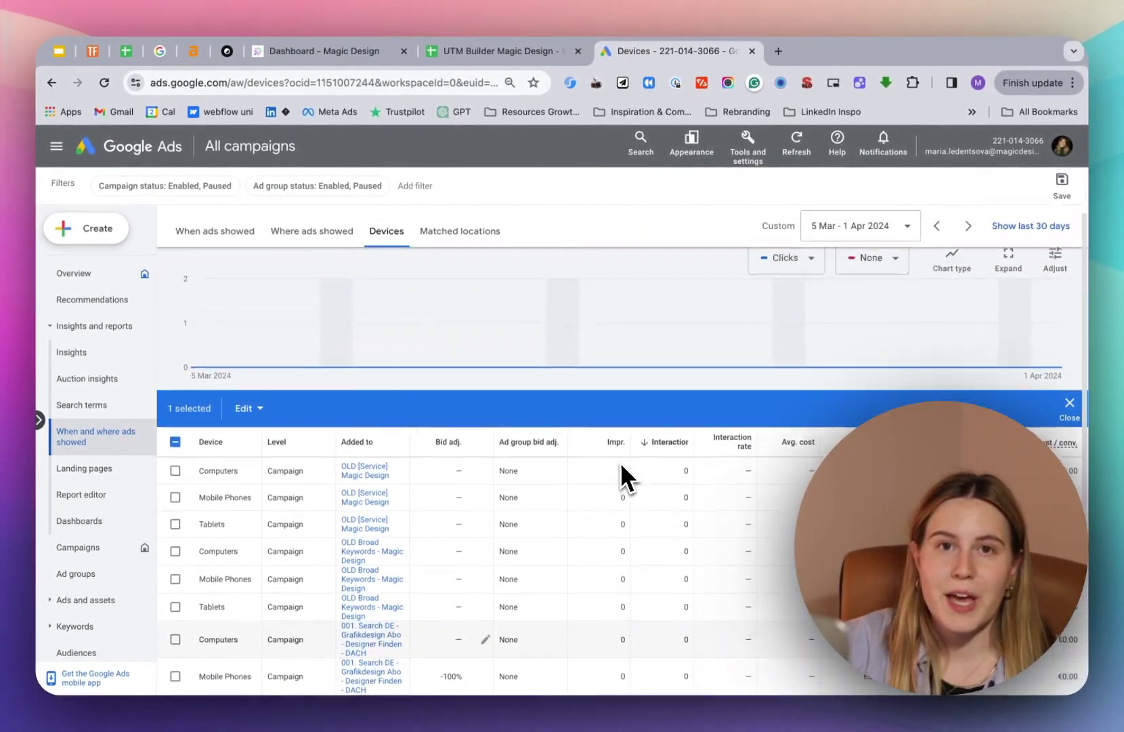
pyautogui.scroll(1, 621, 475)
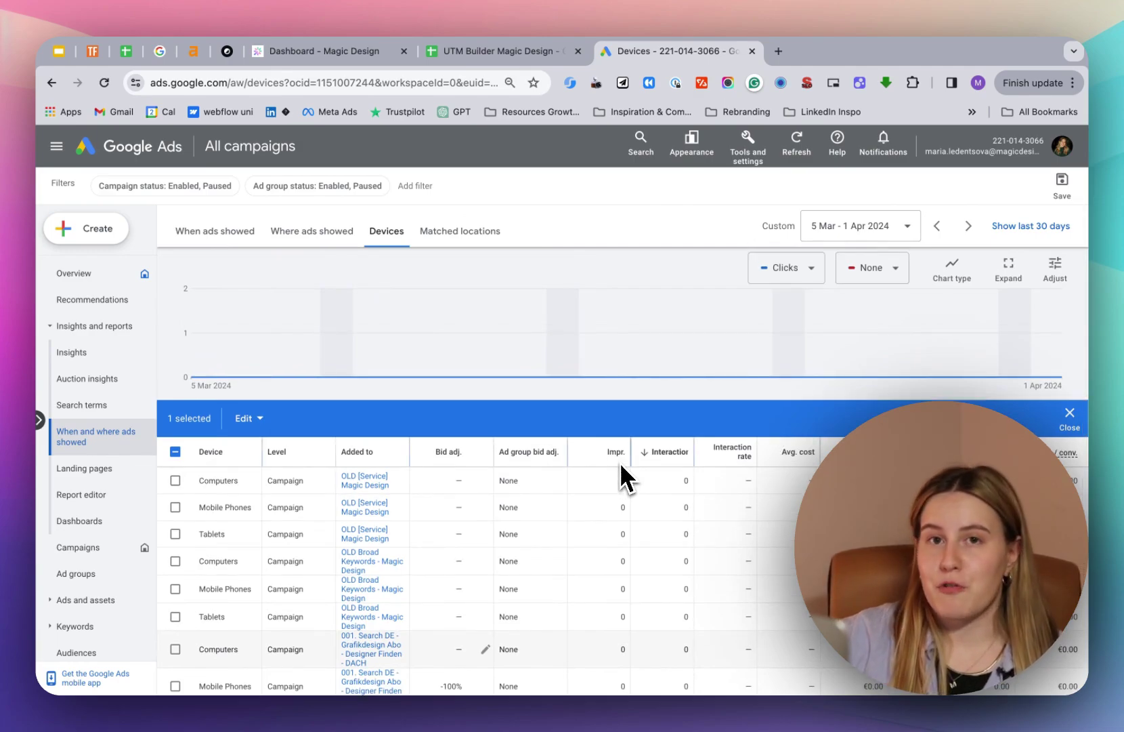